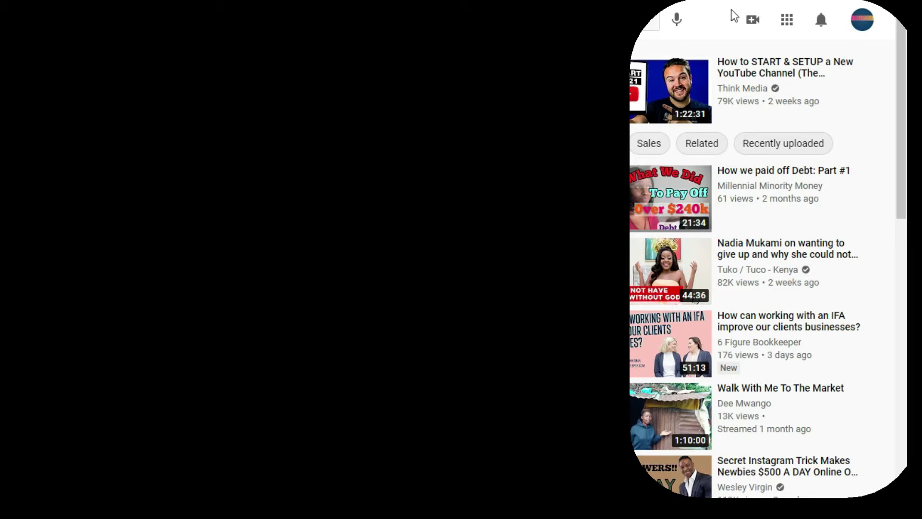
# Go to the channel's video management in YouTube Studio and open the details of the private video "Budgeting with the cash evelope system".
pyautogui.click(862, 21)
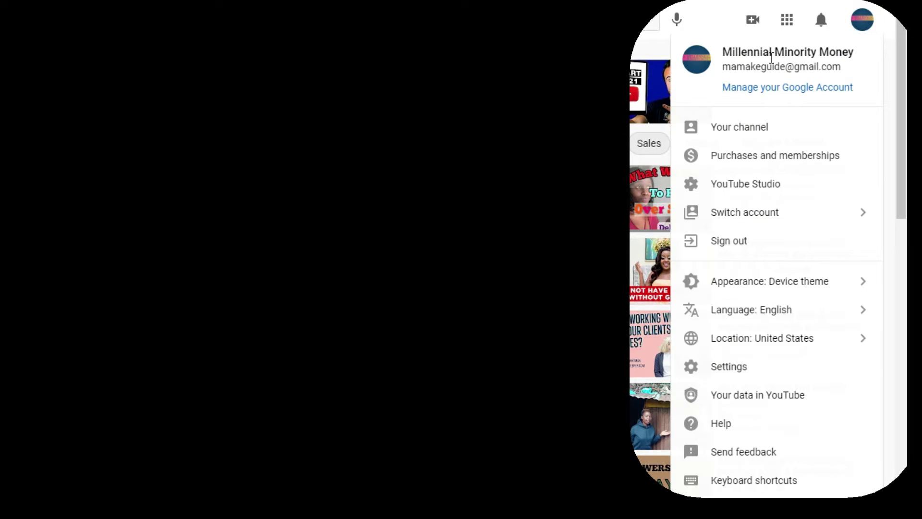
pyautogui.click(747, 126)
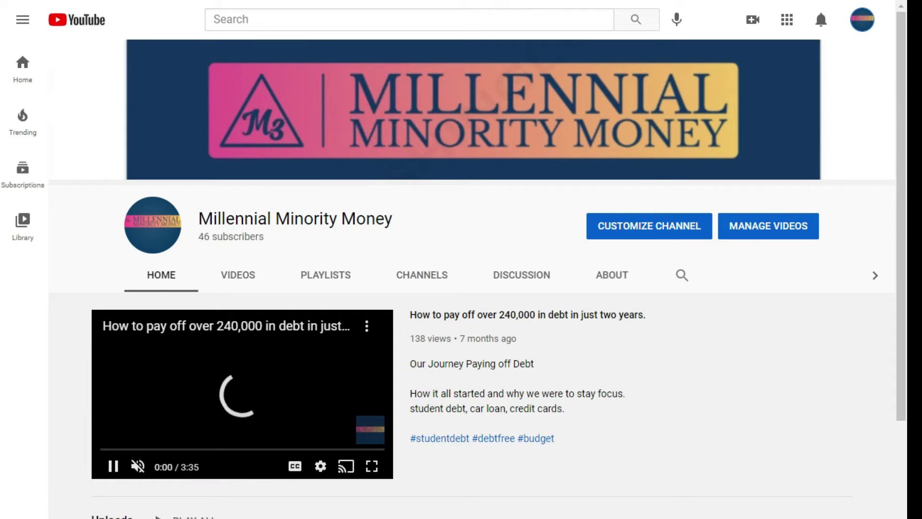
pyautogui.click(777, 234)
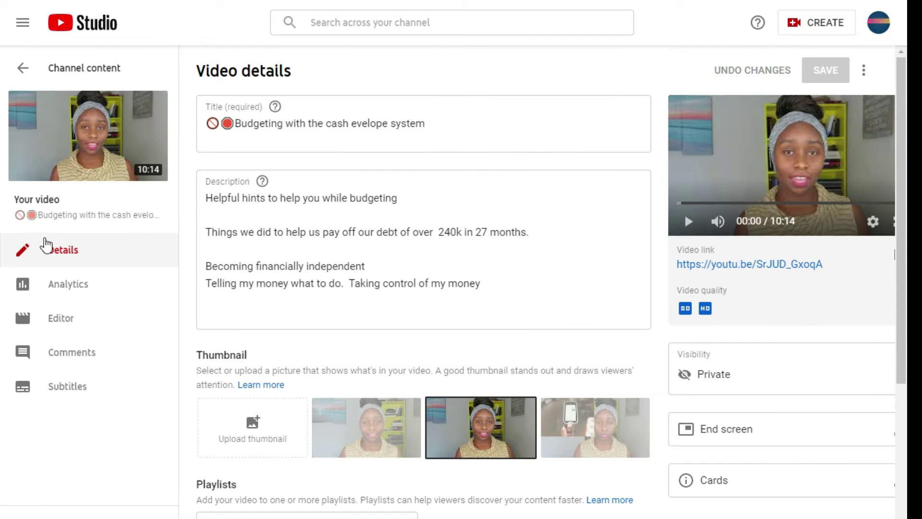
pyautogui.click(24, 69)
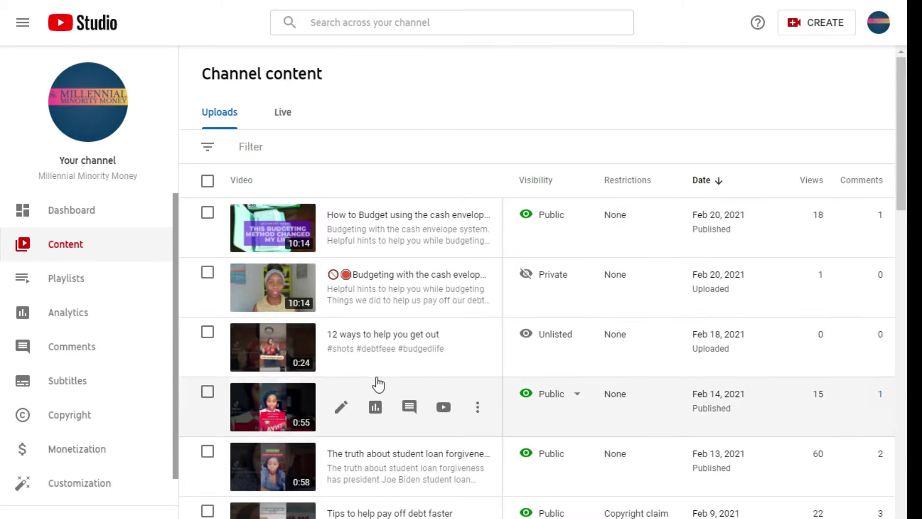
pyautogui.click(339, 287)
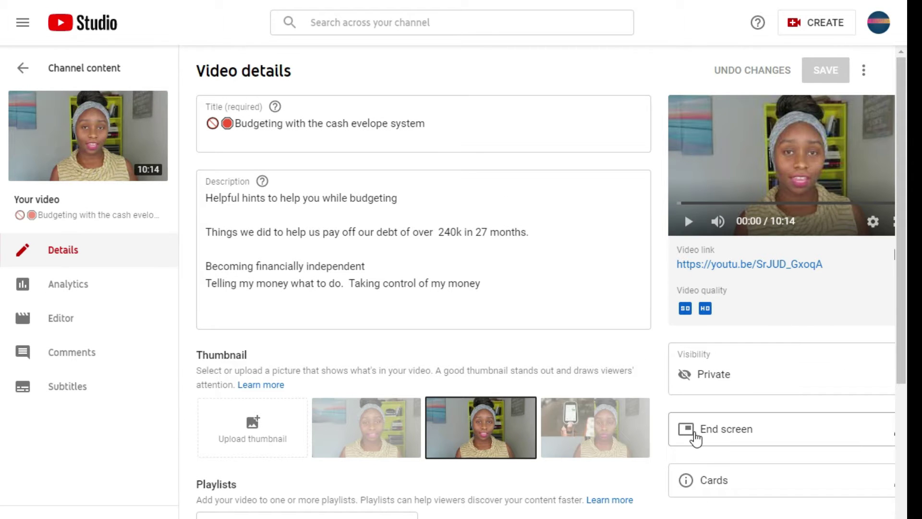
# Open the video's end screen editor and apply the "2 videos" layout.
pyautogui.click(738, 434)
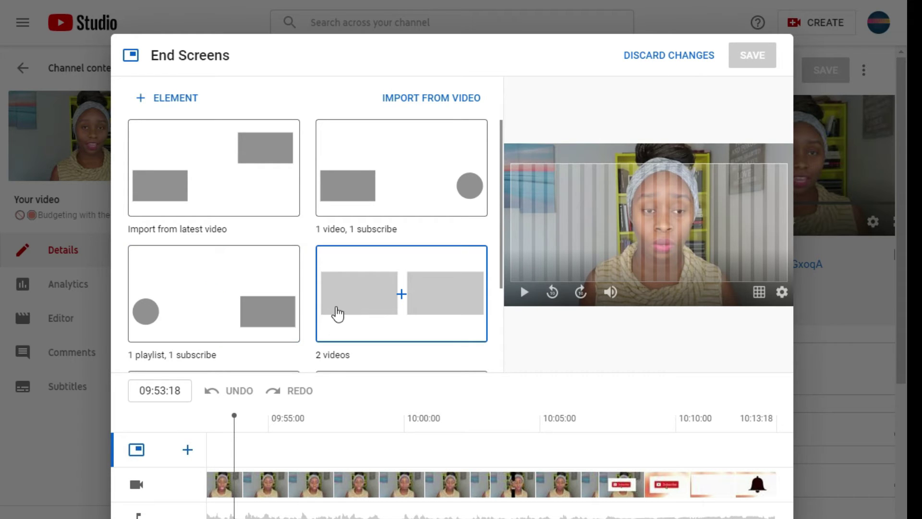
pyautogui.scroll(-3, 338, 313)
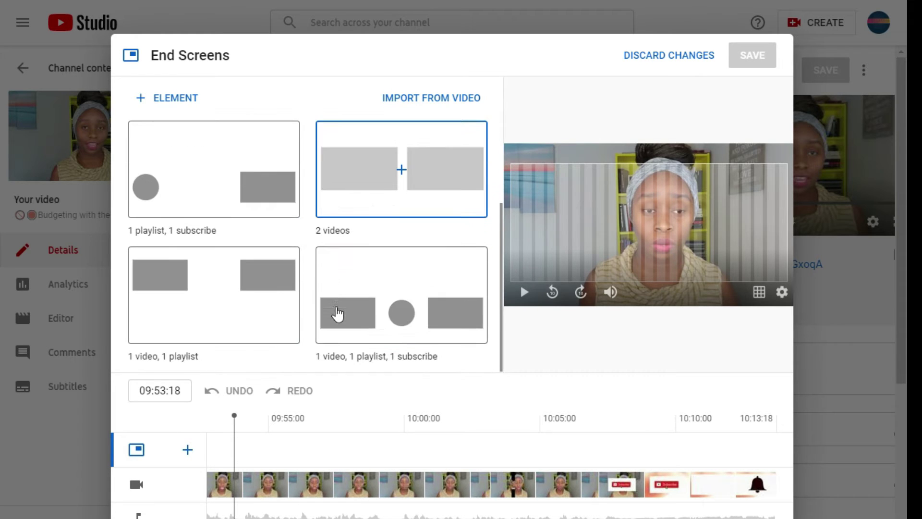
pyautogui.click(376, 174)
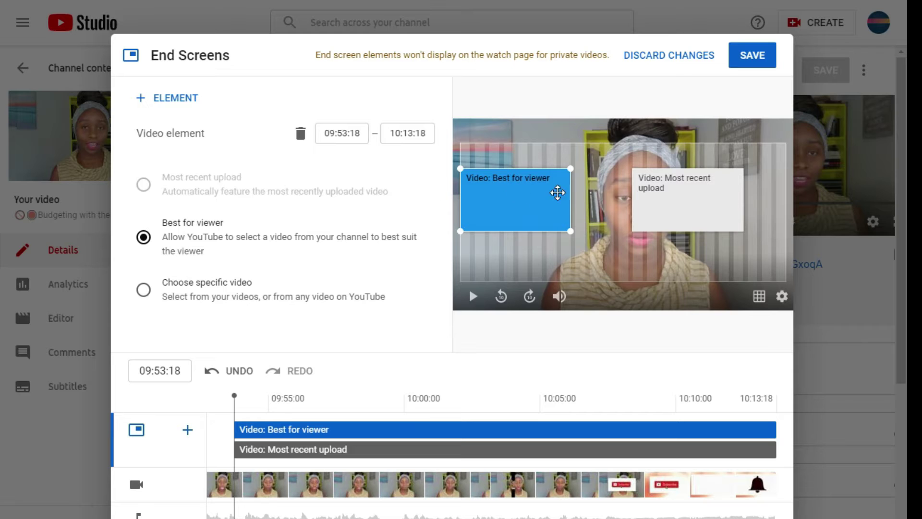
# Place the best-for-viewer element in the frame's upper-left corner and the most-recent-upload element in the lower-right, both starting at 10:08:18.
pyautogui.moveTo(677, 197); pyautogui.dragTo(719, 172)
pyautogui.moveTo(477, 218); pyautogui.dragTo(508, 179)
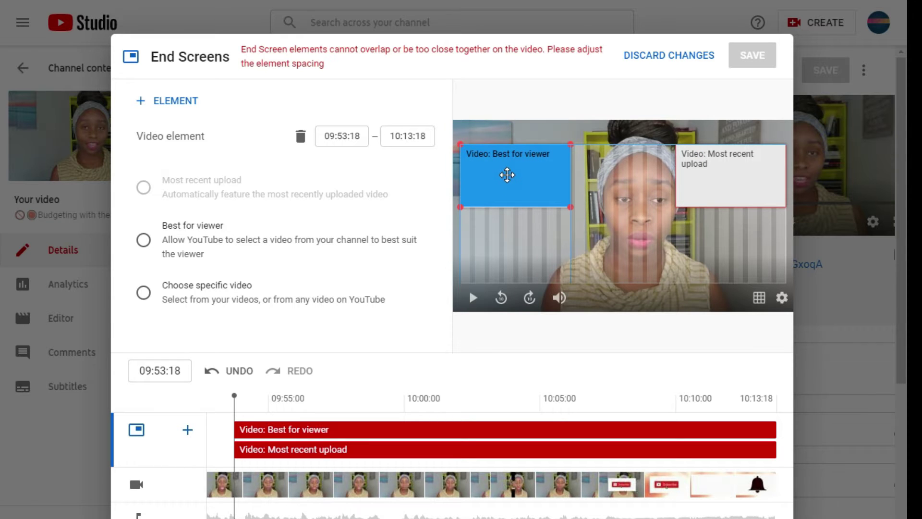
pyautogui.moveTo(720, 179); pyautogui.dragTo(717, 281)
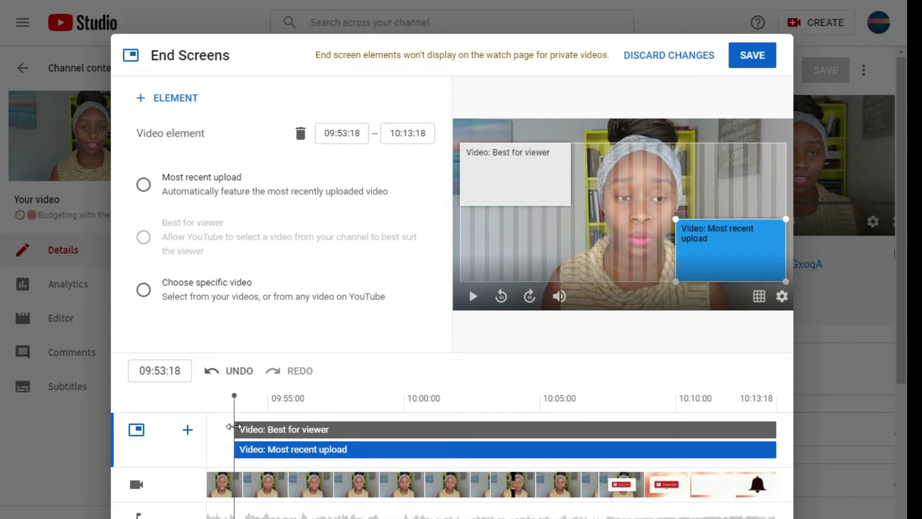
pyautogui.moveTo(234, 428); pyautogui.dragTo(658, 439)
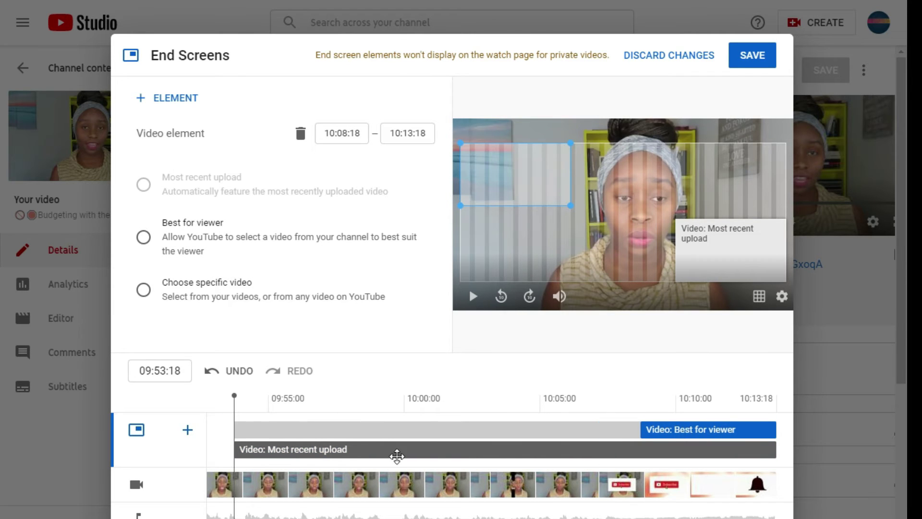
pyautogui.moveTo(234, 449); pyautogui.dragTo(665, 456)
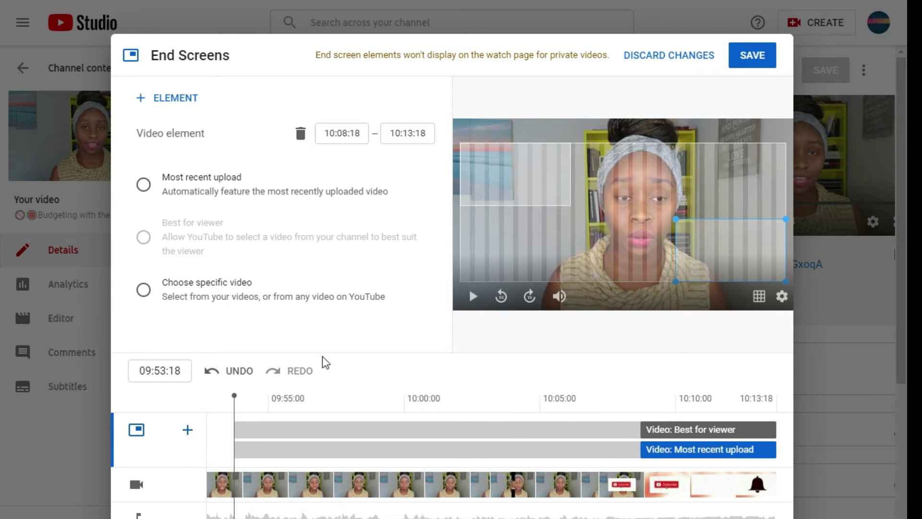
# Preview the video's ending with the sound muted to examine when and where the two end screen elements appear.
pyautogui.click(326, 398)
pyautogui.click(430, 392)
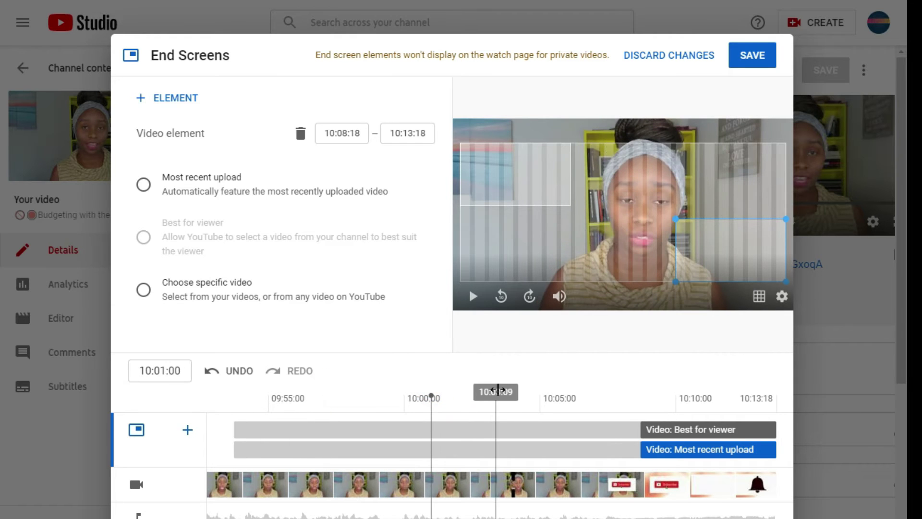
pyautogui.click(500, 391)
pyautogui.click(559, 390)
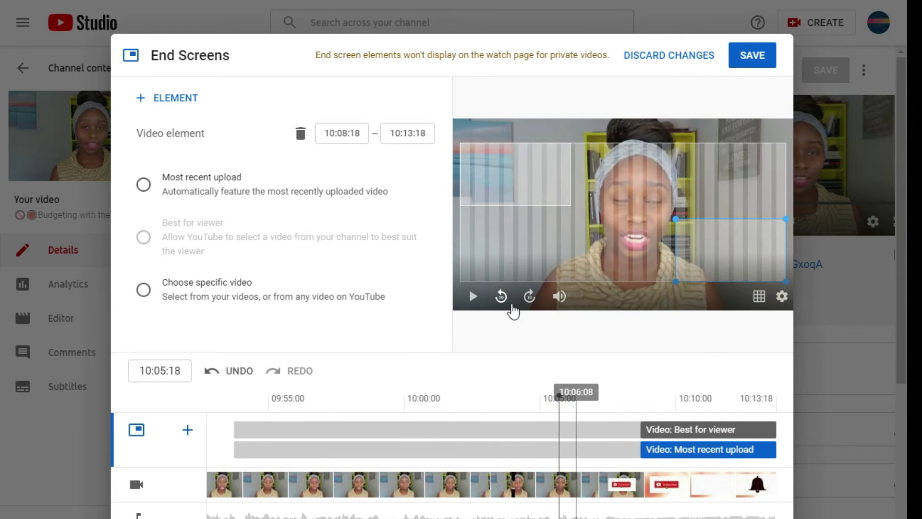
pyautogui.click(586, 399)
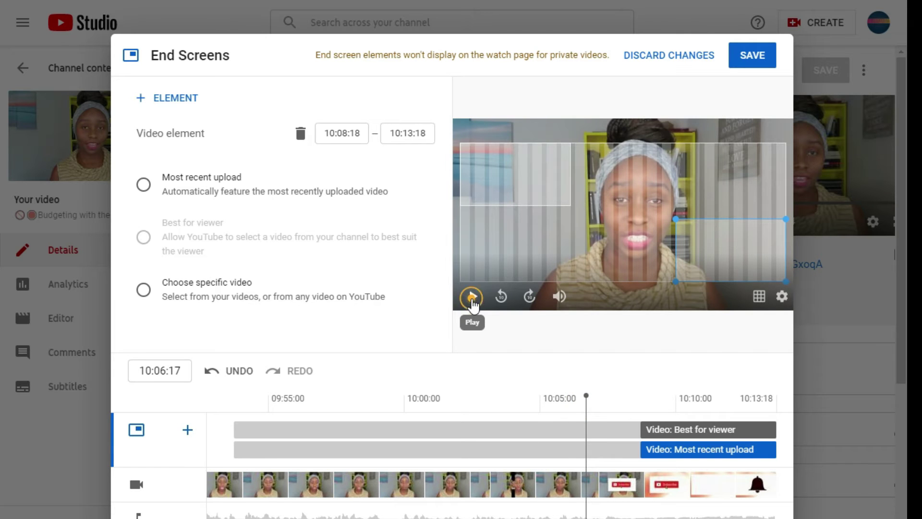
pyautogui.click(472, 299)
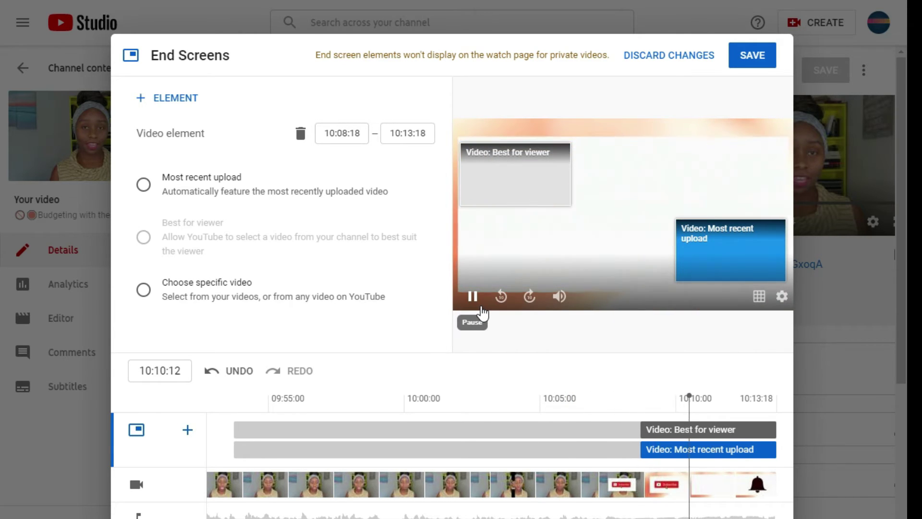
pyautogui.click(473, 297)
pyautogui.click(560, 298)
pyautogui.click(621, 395)
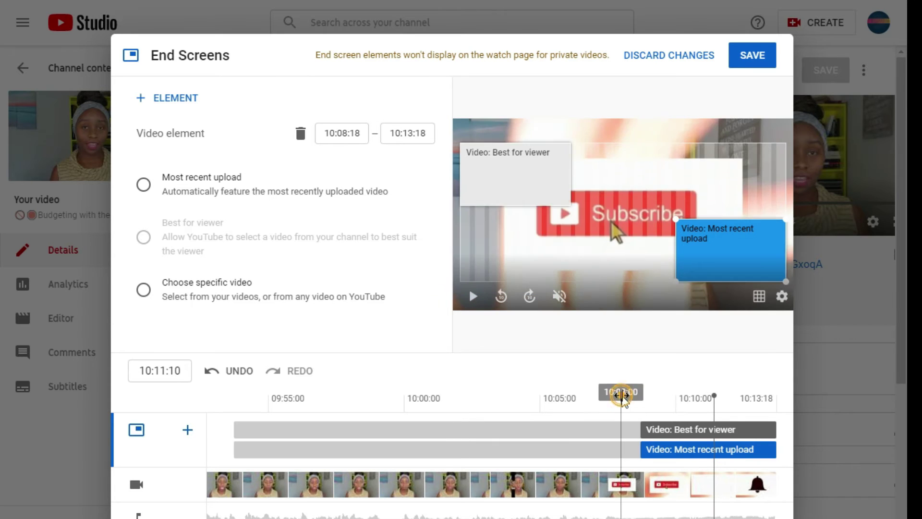
pyautogui.click(670, 393)
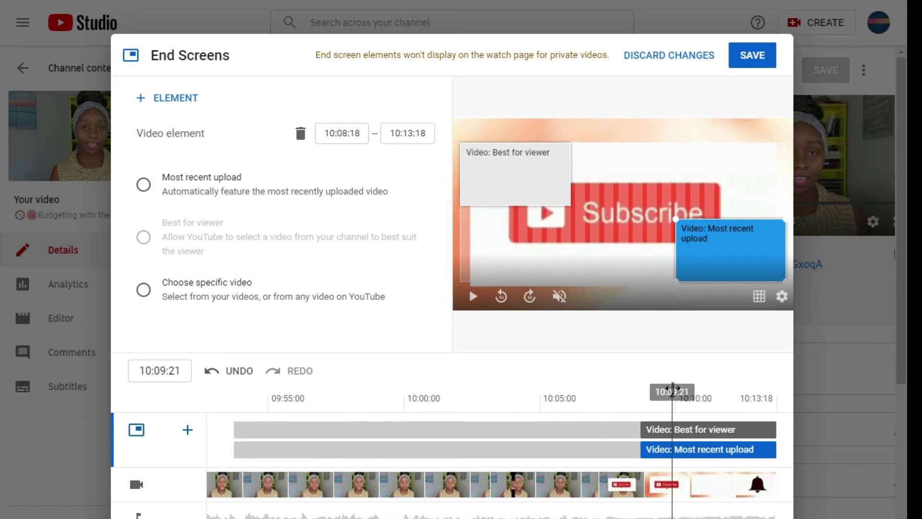
pyautogui.moveTo(706, 252); pyautogui.dragTo(742, 255)
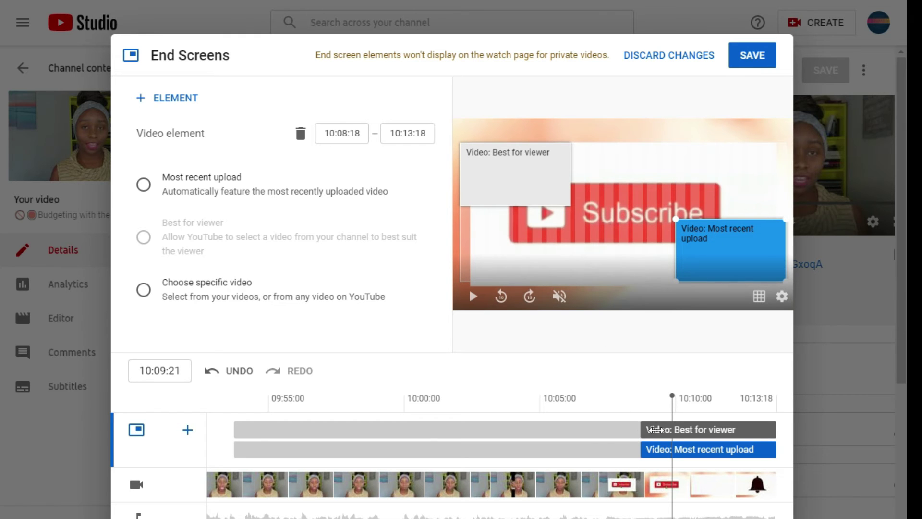
# Set the upper-left element to the specific video "4 Tips to help YOU pay off debt faster".
pyautogui.click(520, 172)
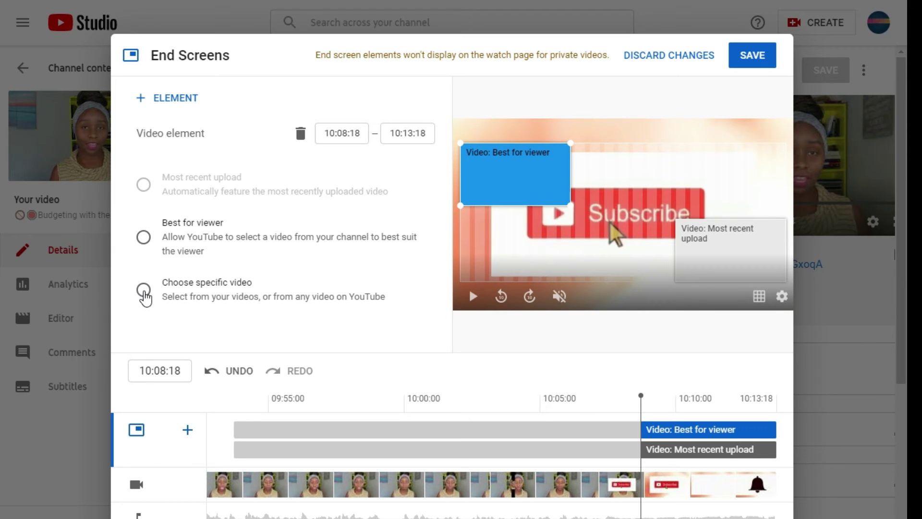
pyautogui.click(144, 291)
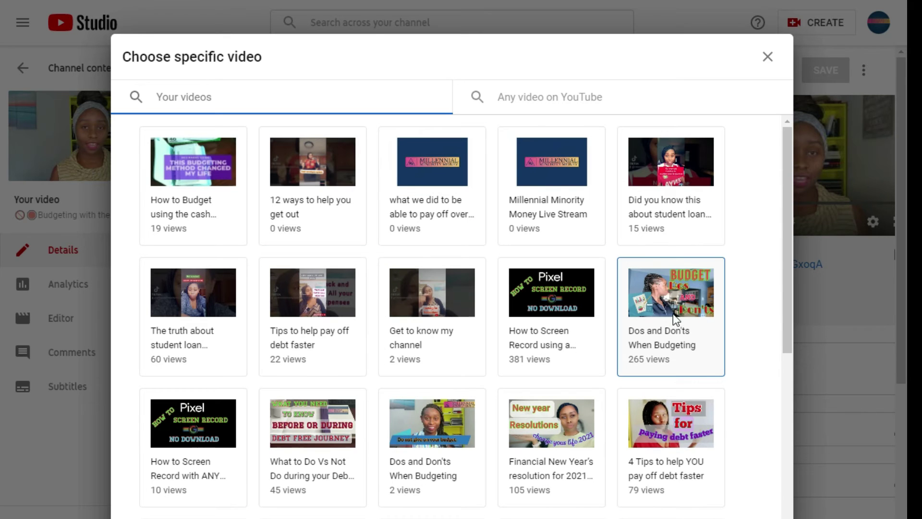
pyautogui.click(670, 422)
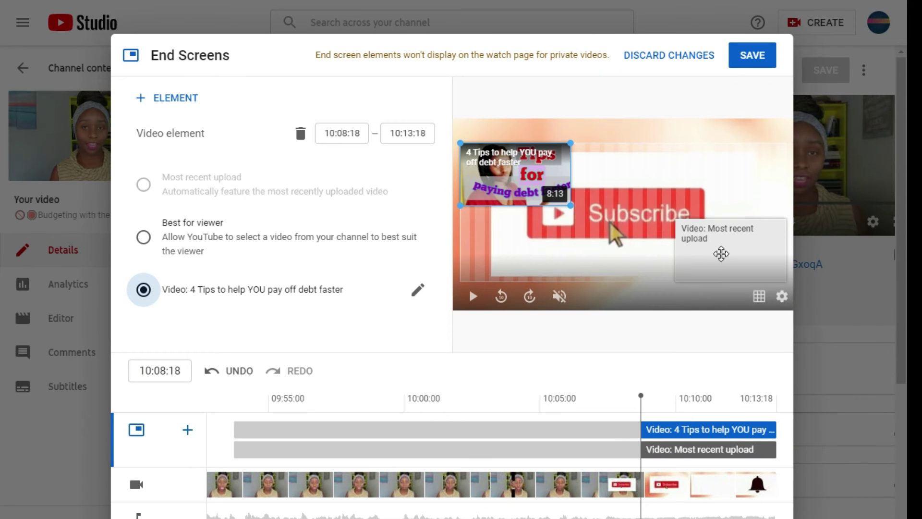
# Set the lower-right element to the specific video "Financial New Year's resolution for 2021 (goals)" and save the end screen.
pyautogui.click(722, 248)
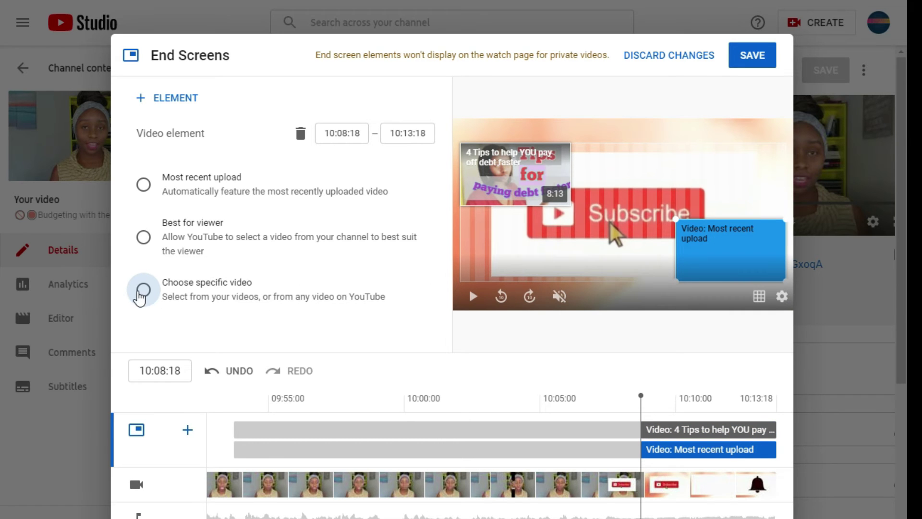
pyautogui.click(143, 289)
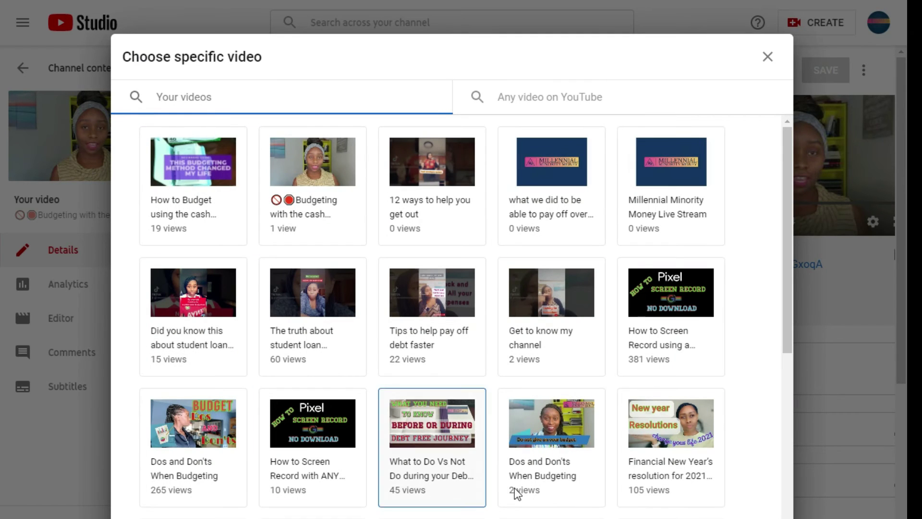
pyautogui.click(563, 419)
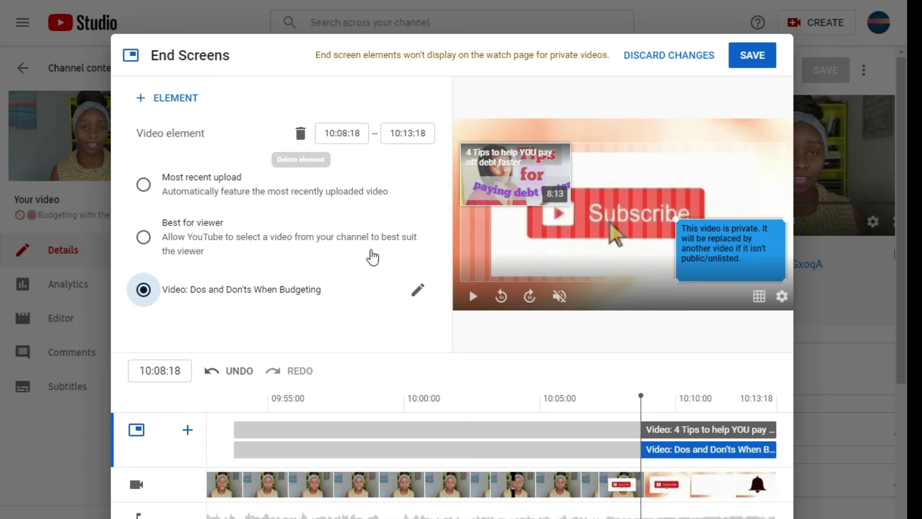
pyautogui.click(417, 289)
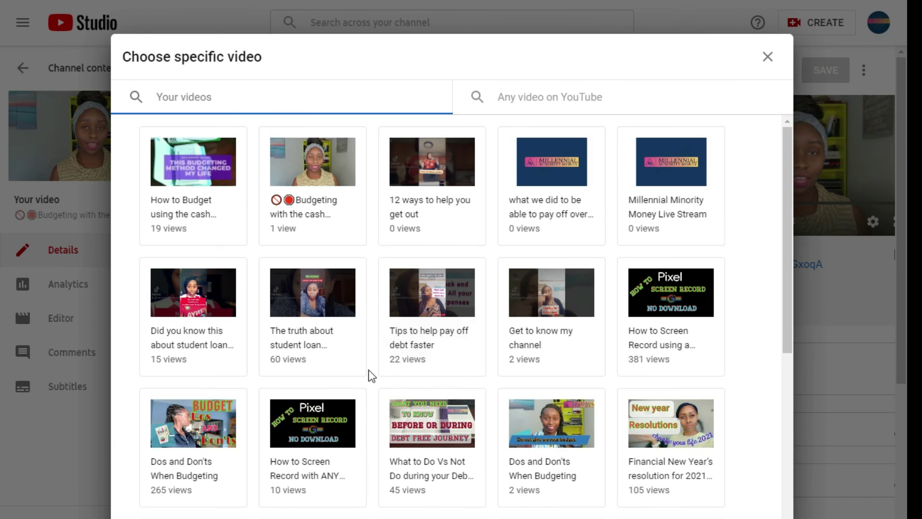
pyautogui.click(679, 425)
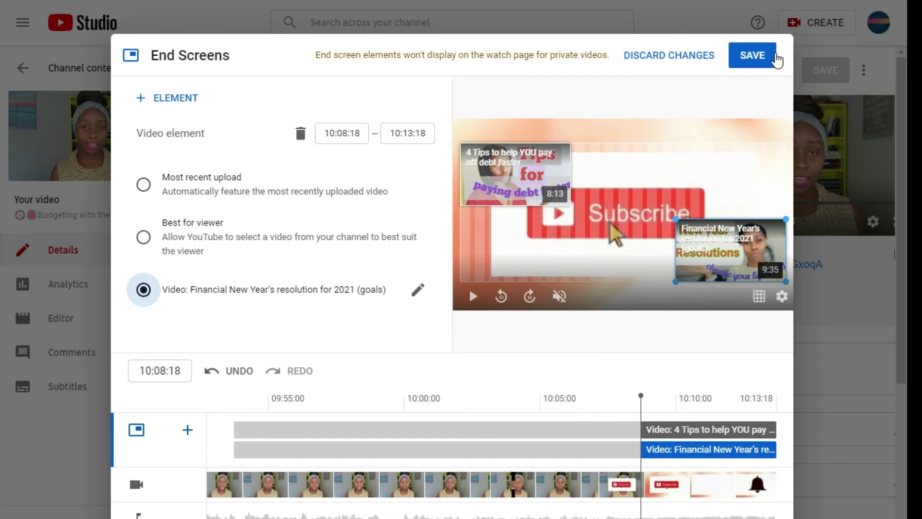
pyautogui.click(753, 56)
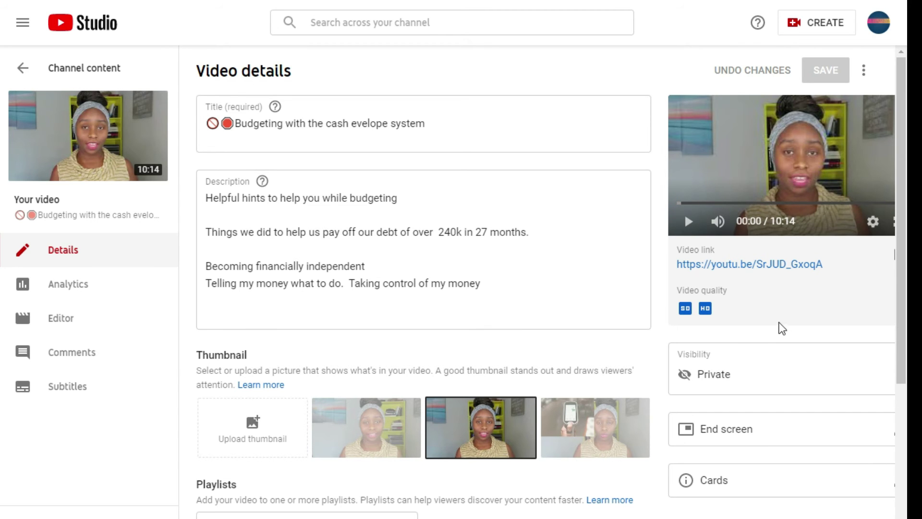
# Reopen the saved end screen and look through the specific-video choices for the lower-right element without changing it.
pyautogui.click(738, 434)
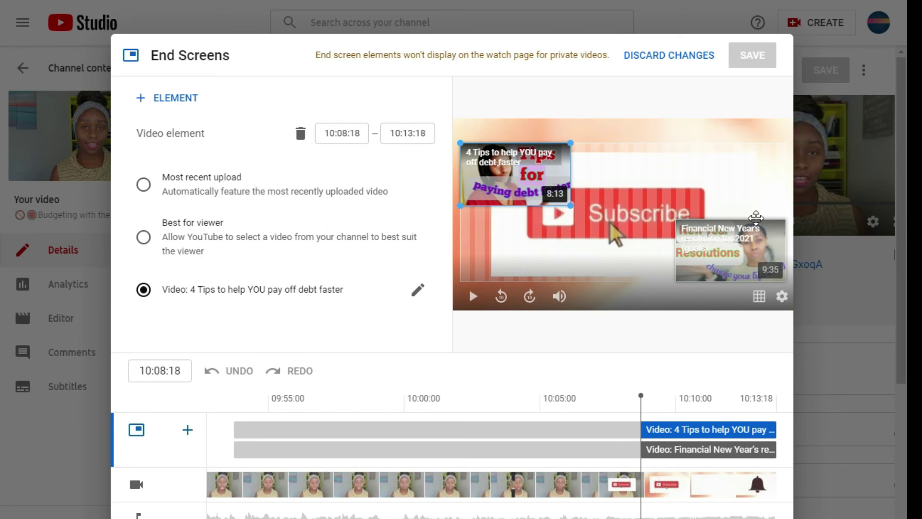
pyautogui.click(722, 250)
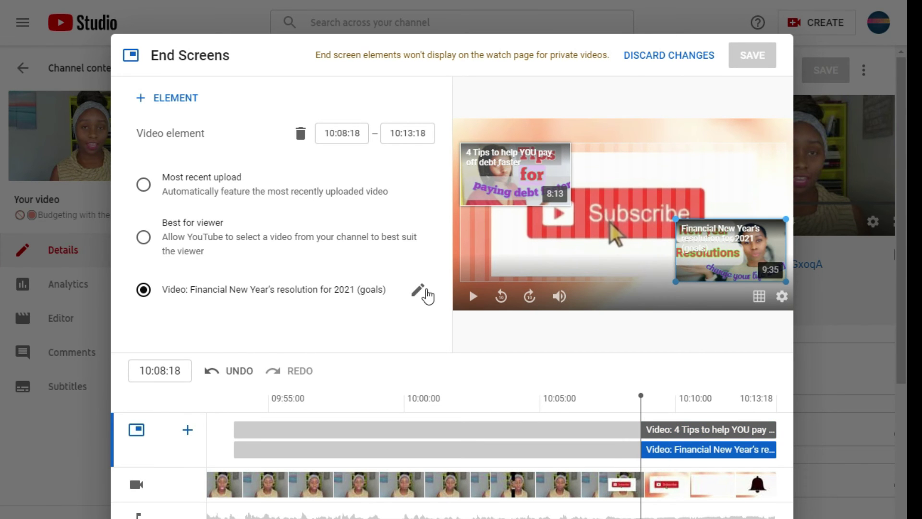
pyautogui.click(424, 291)
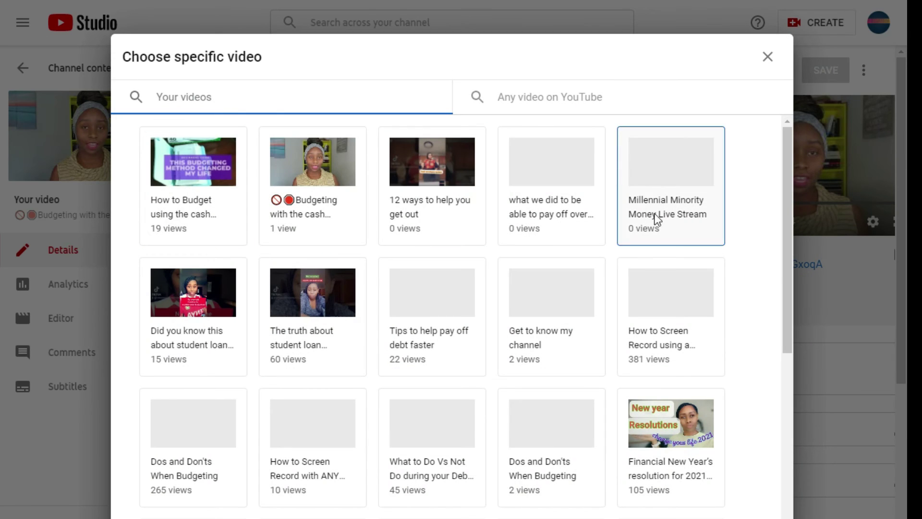
pyautogui.click(768, 58)
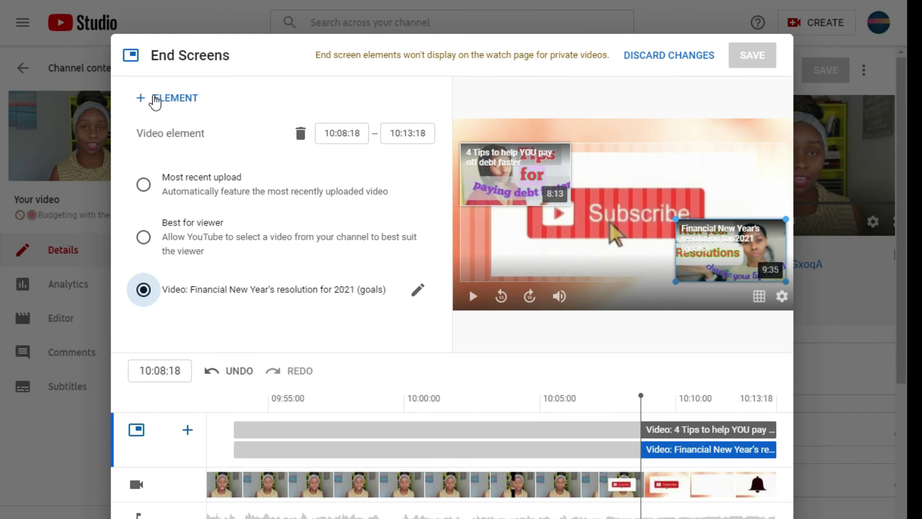
# Try adding a Subscribe element for the channel to the end screen and view the playlists available for another element.
pyautogui.click(166, 106)
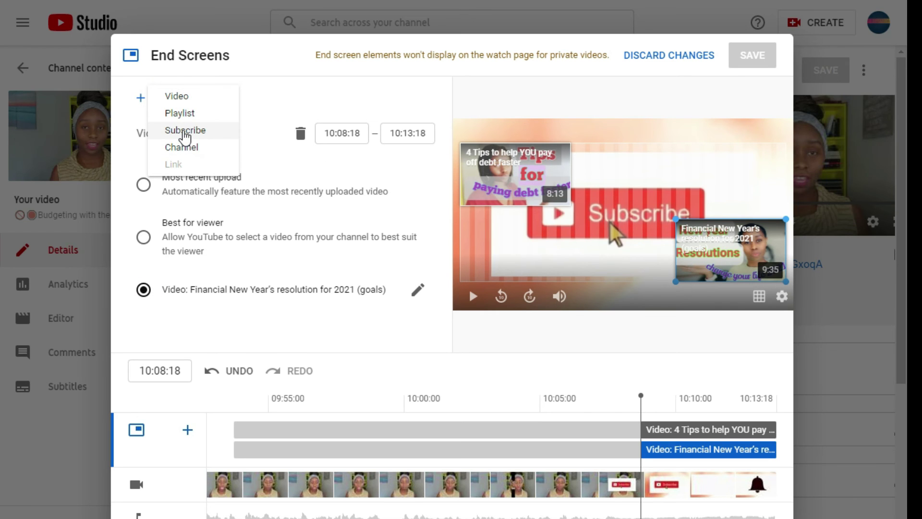
pyautogui.click(185, 133)
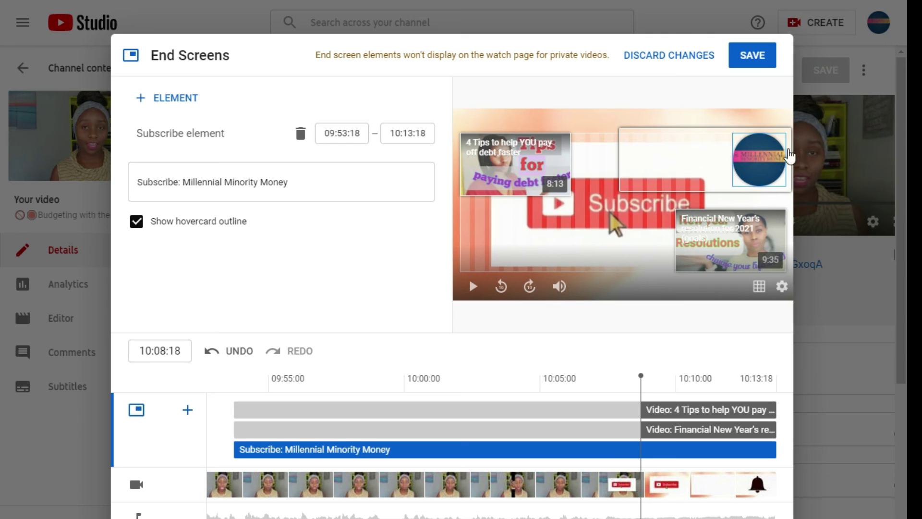
pyautogui.rightClick(501, 244)
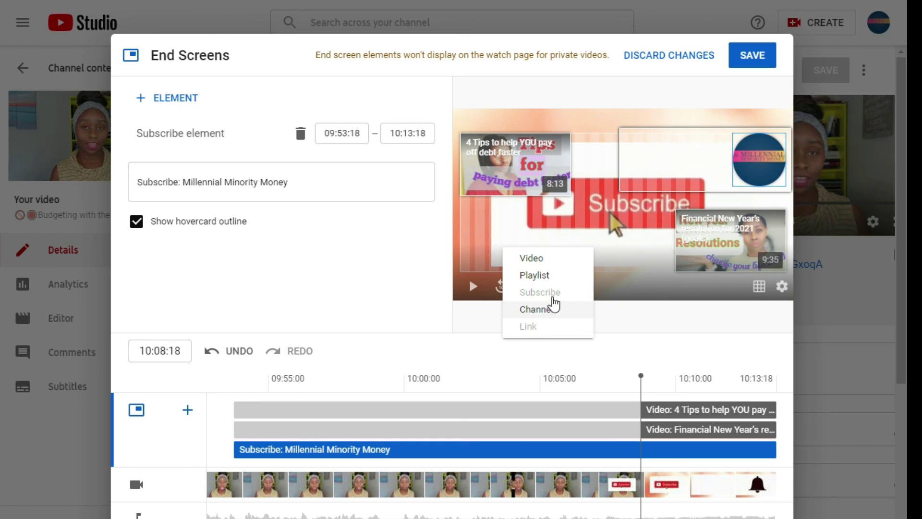
pyautogui.click(534, 273)
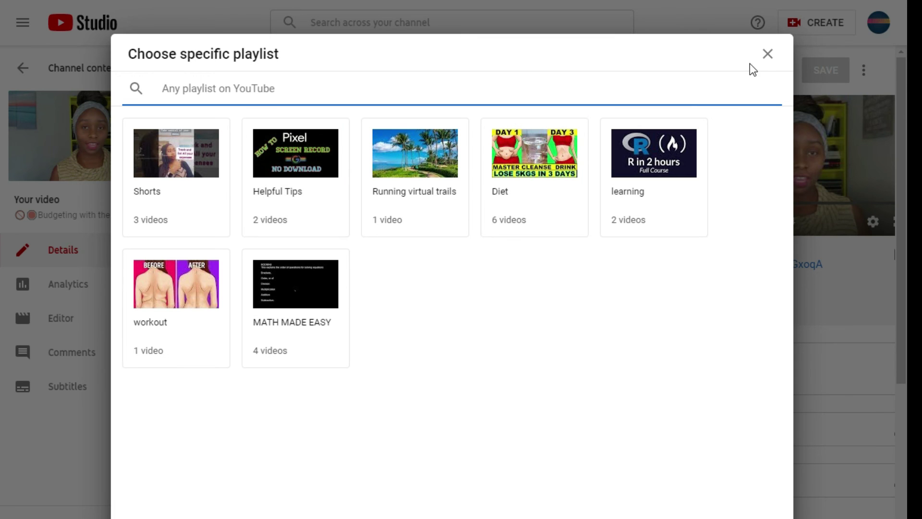
pyautogui.click(768, 55)
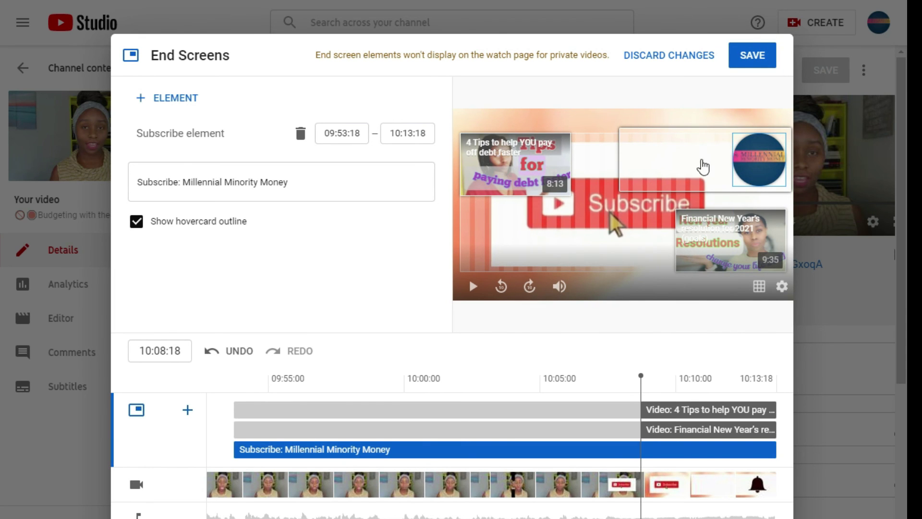
# Delete the Subscribe element from the end screen and close the editor, discarding changes.
pyautogui.click(476, 165)
pyautogui.click(709, 238)
pyautogui.click(712, 176)
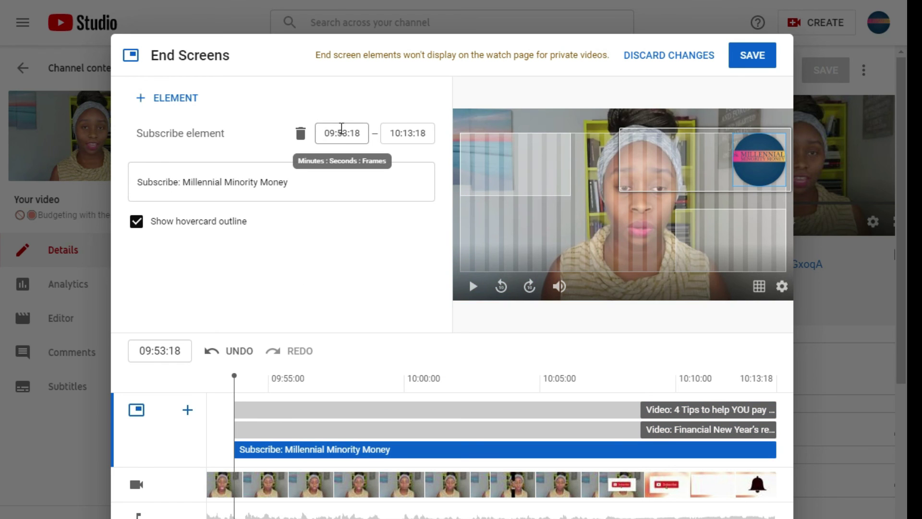
pyautogui.click(300, 139)
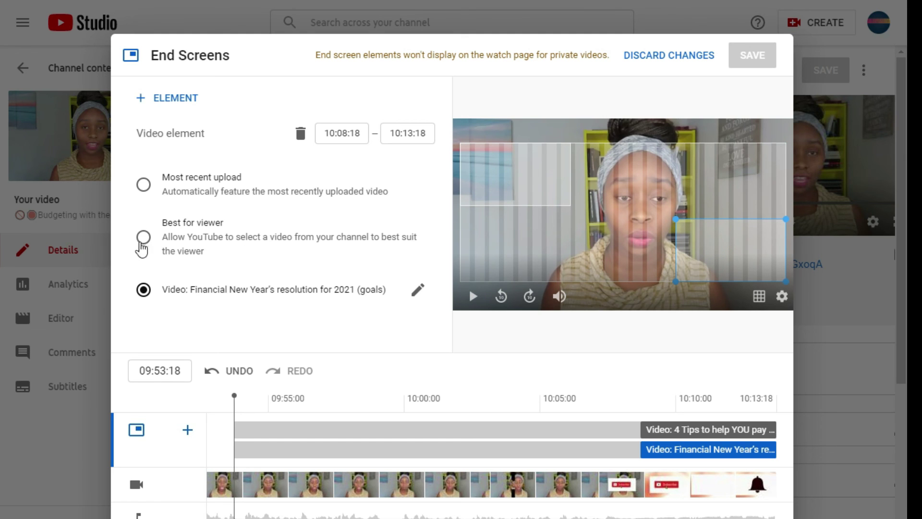
pyautogui.click(690, 56)
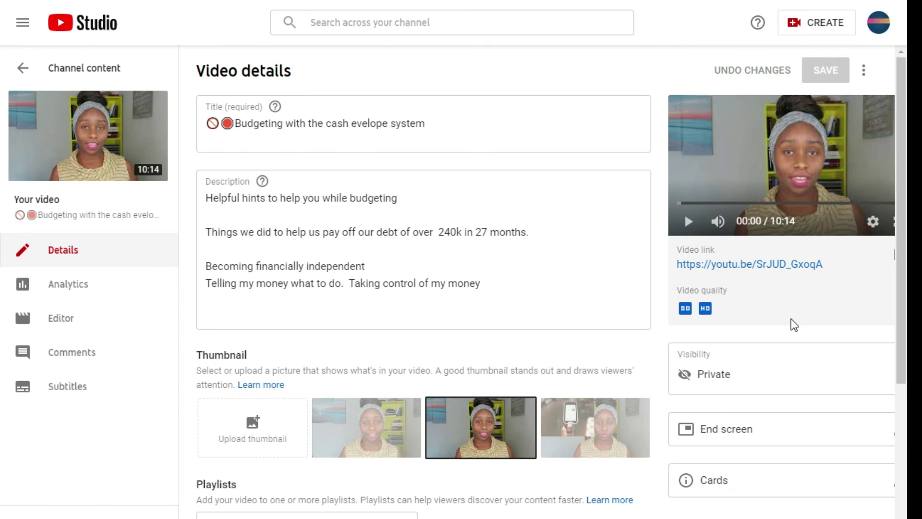